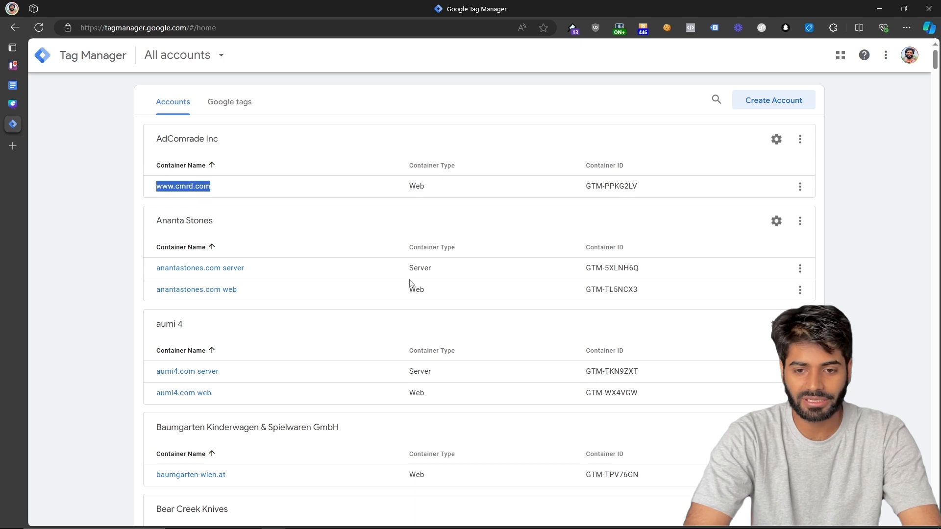
Scroll through the All accounts overview of accounts and their containers.
{"action": "scroll", "coordinate": [196, 300], "scroll_direction": "down", "scroll_amount": 1}
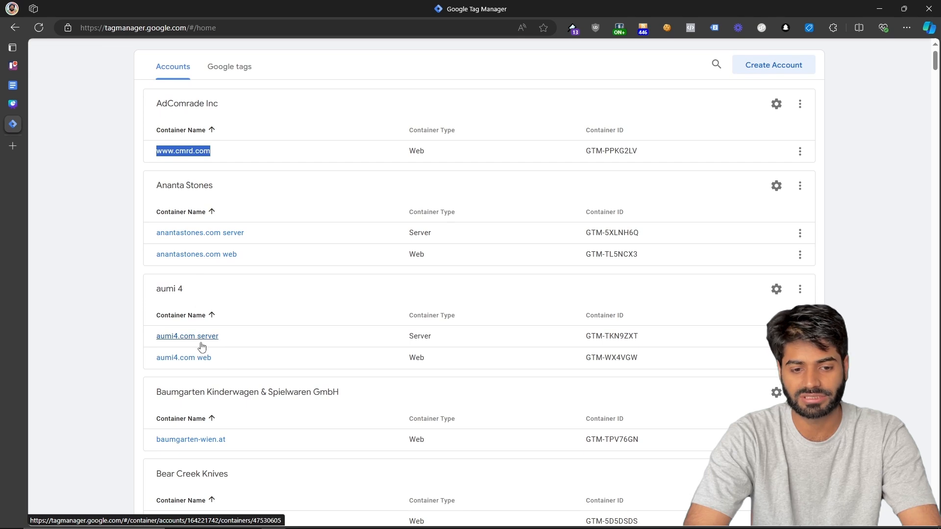
{"action": "scroll", "coordinate": [201, 346], "scroll_direction": "up", "scroll_amount": 1}
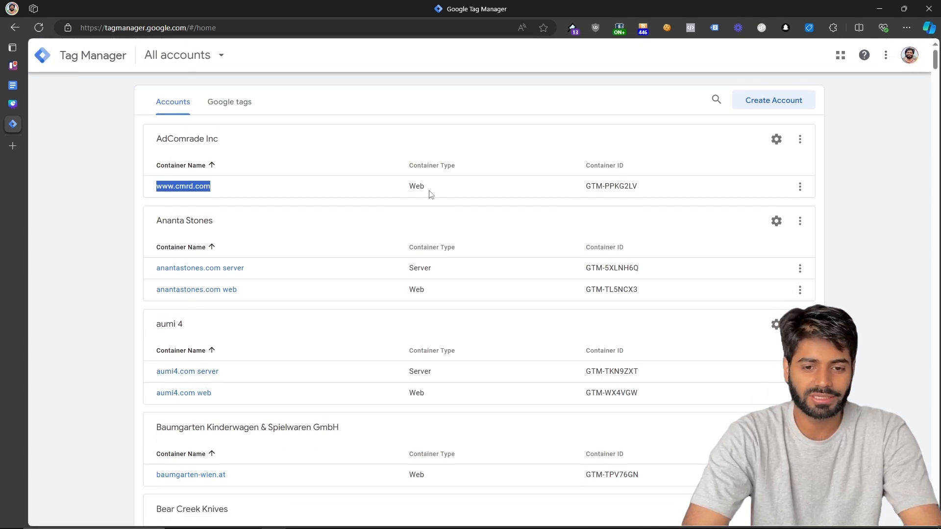
{"action": "left_click", "coordinate": [716, 100]}
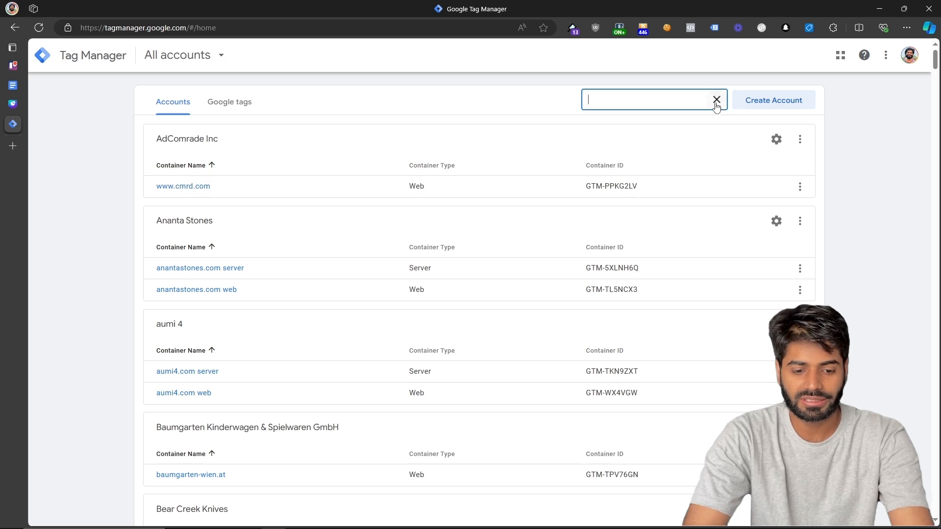
{"action": "type", "text": "ww.trac"}
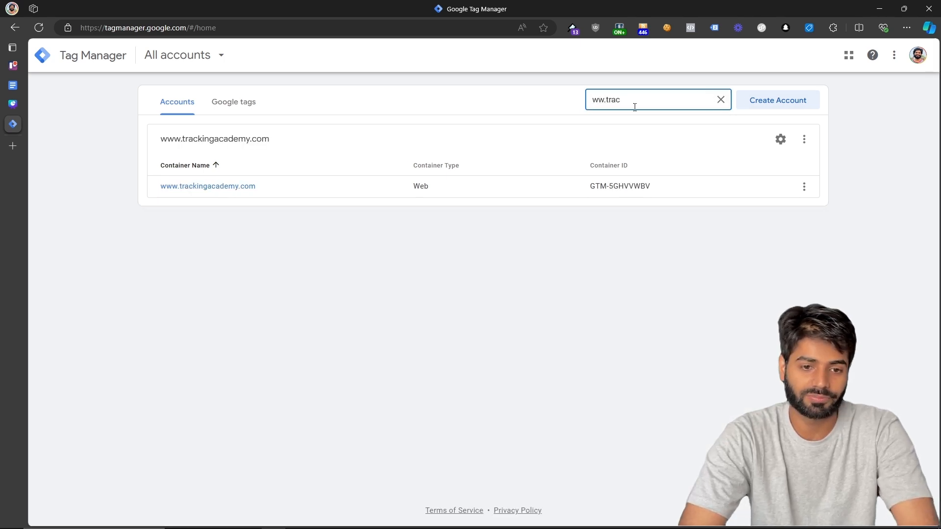
{"action": "left_click", "coordinate": [224, 192]}
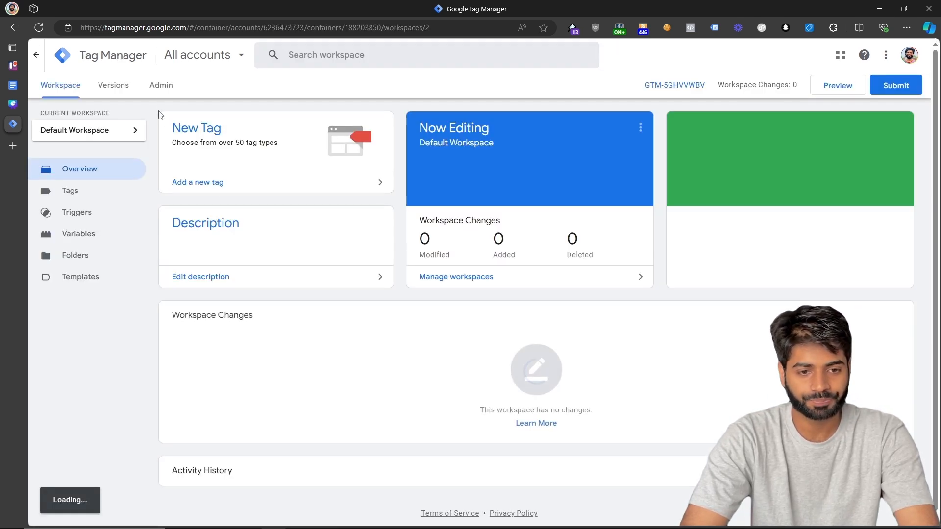
{"action": "left_click", "coordinate": [163, 92]}
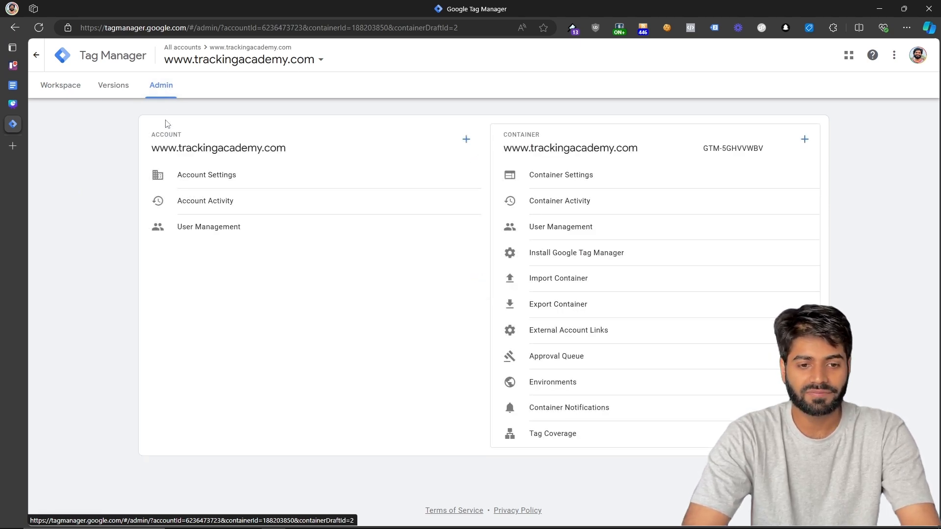
{"action": "left_click_drag", "start_coordinate": [185, 135], "coordinate": [148, 135]}
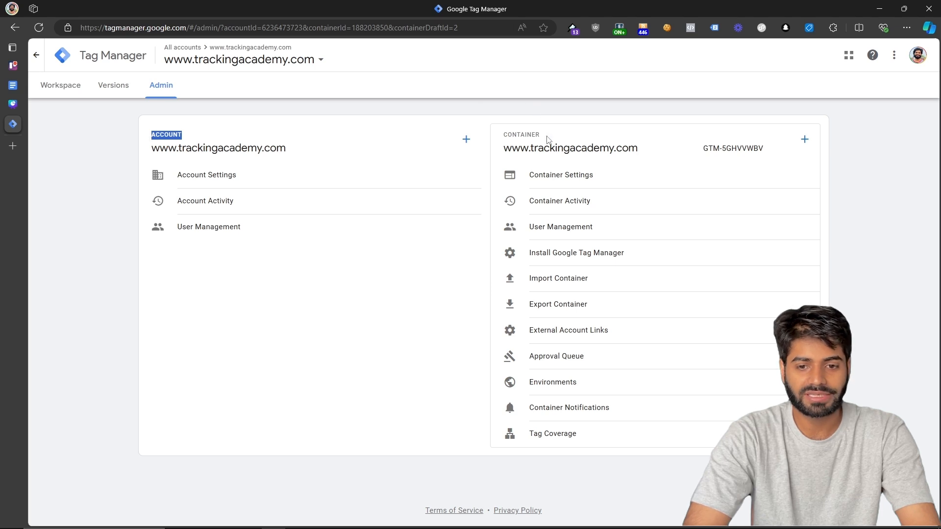
{"action": "left_click_drag", "start_coordinate": [543, 137], "coordinate": [505, 138]}
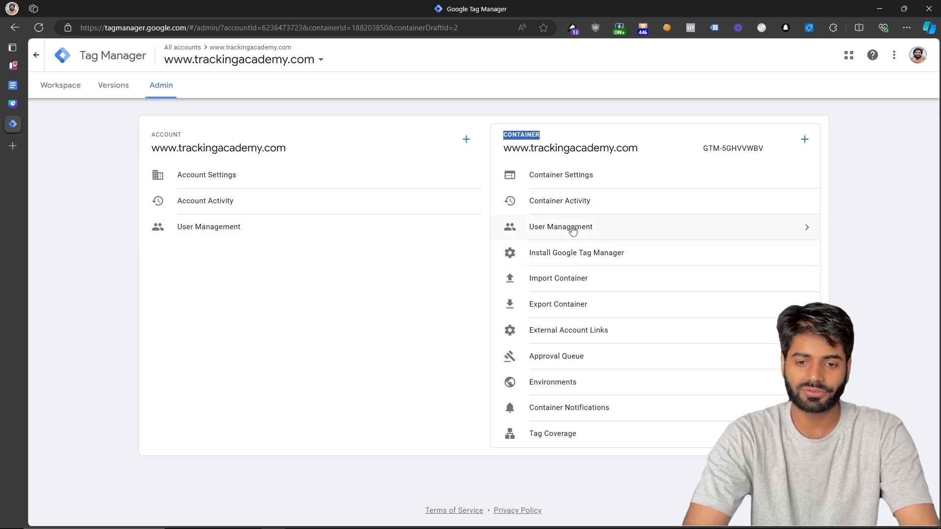
{"action": "left_click", "coordinate": [289, 227]}
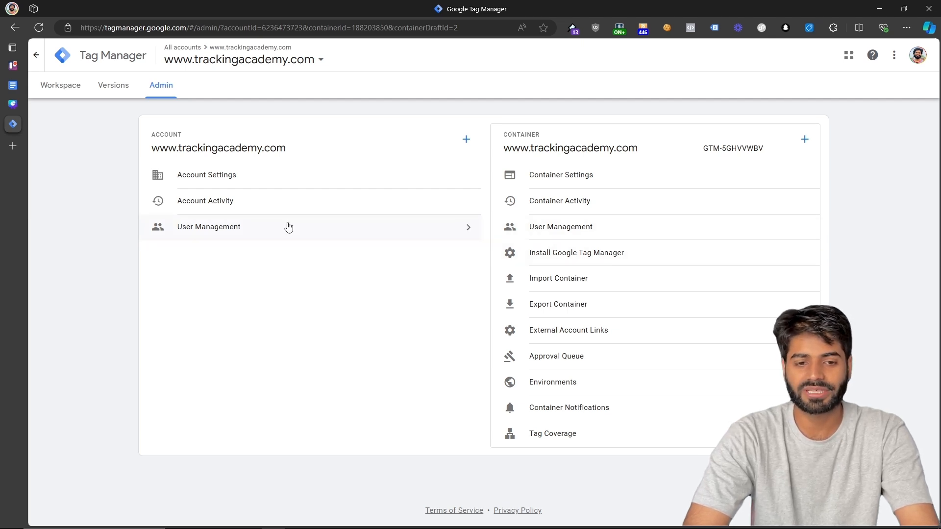
{"action": "left_click", "coordinate": [288, 227]}
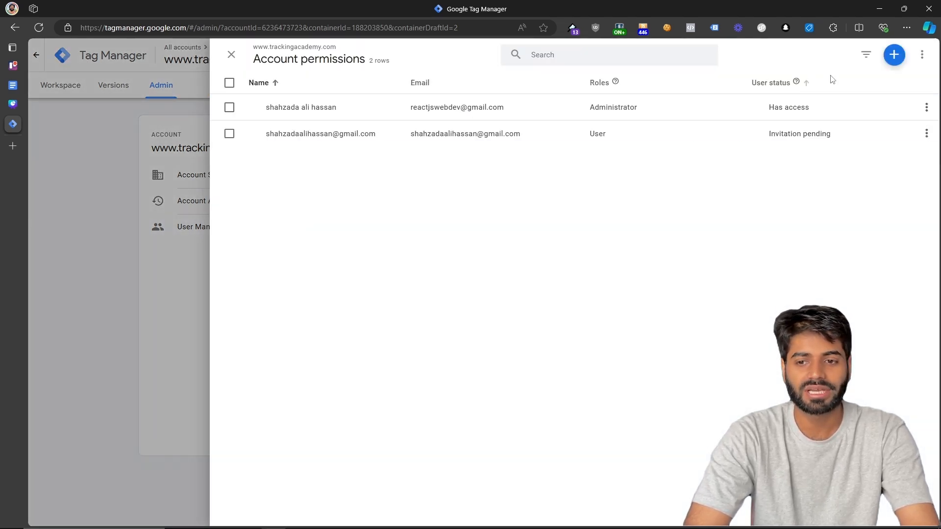
{"action": "left_click", "coordinate": [894, 56]}
{"action": "left_click", "coordinate": [877, 81]}
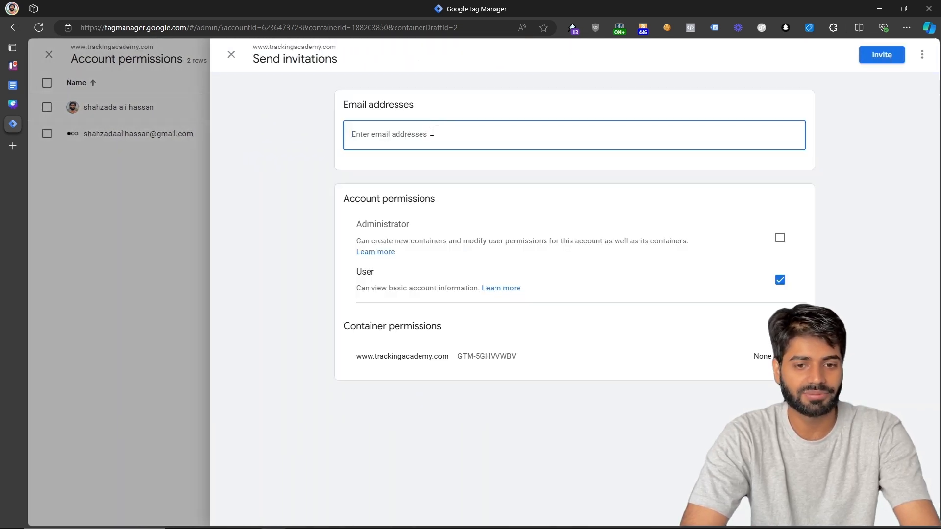
Enter the invitee's e-mail address in the invitation form.
{"action": "type", "text": "support"}
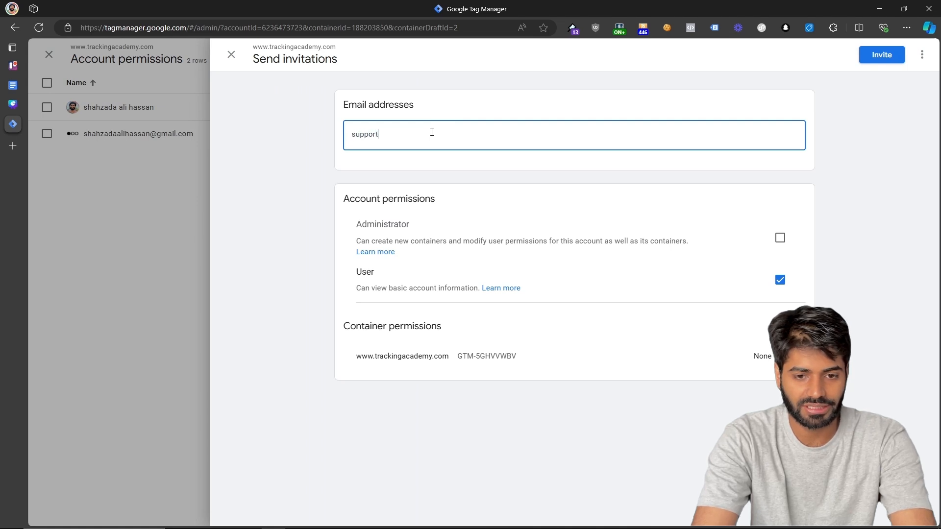
{"action": "type", "text": "@"}
{"action": "key", "text": "ctrl+a"}
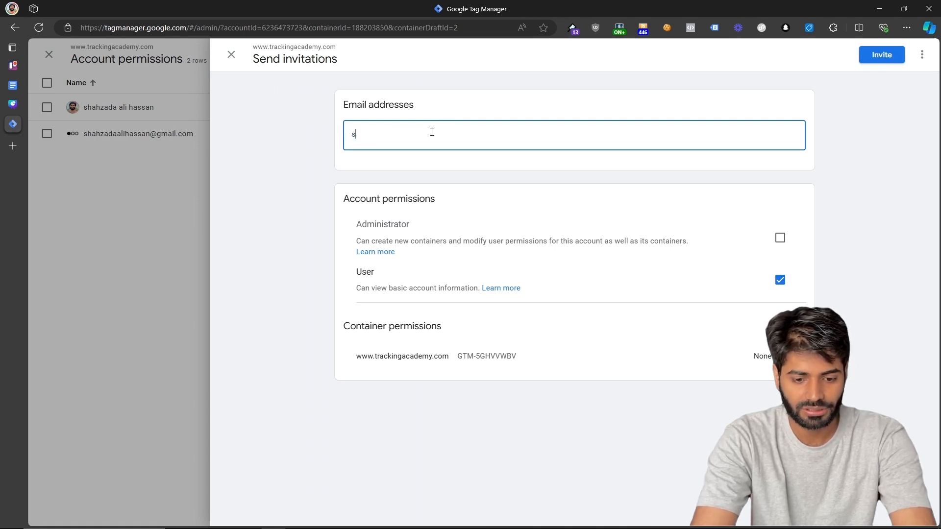
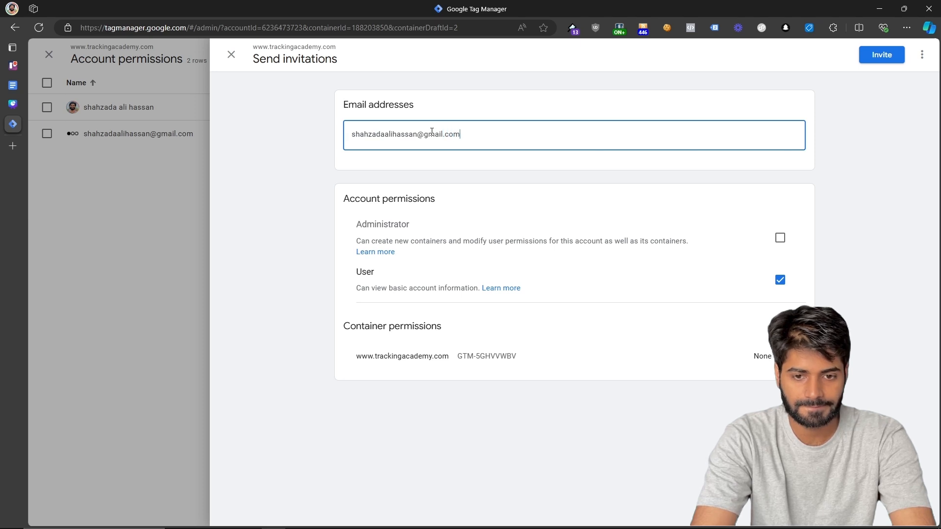
{"action": "key", "text": "ctrl+a"}
{"action": "key", "text": "BackSpace"}
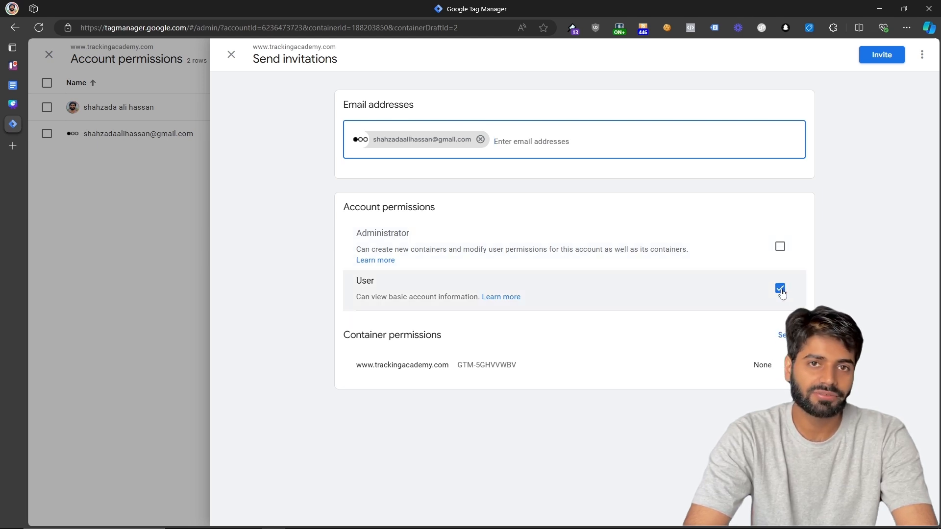
Leave the invitee at User access and bring up their container permission options.
{"action": "left_click", "coordinate": [781, 249]}
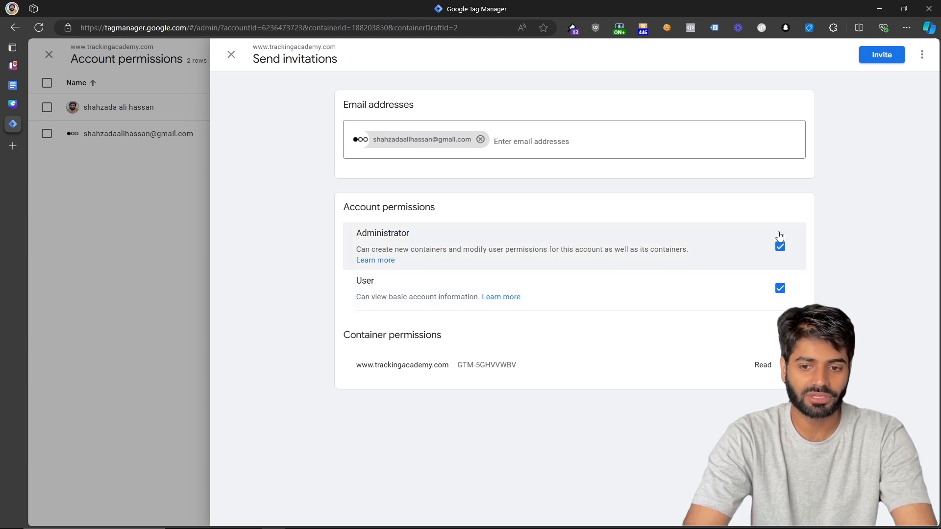
{"action": "left_click", "coordinate": [778, 250]}
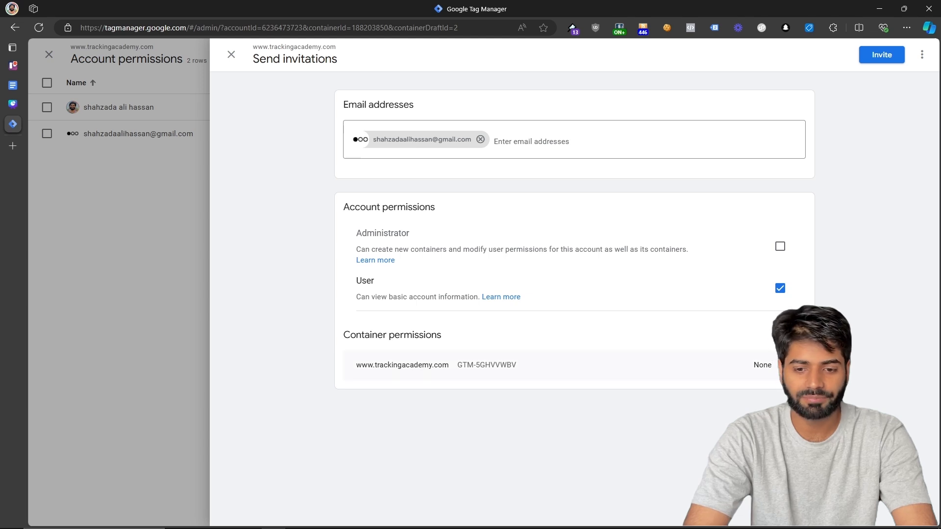
{"action": "left_click", "coordinate": [784, 365]}
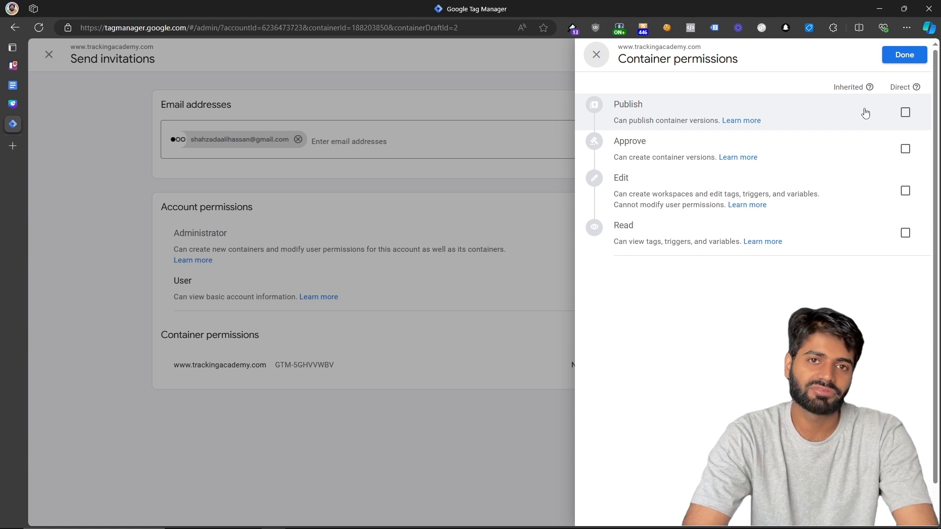
Send the User-level account invitation, saving and confirming account-only permissions.
{"action": "left_click", "coordinate": [431, 214]}
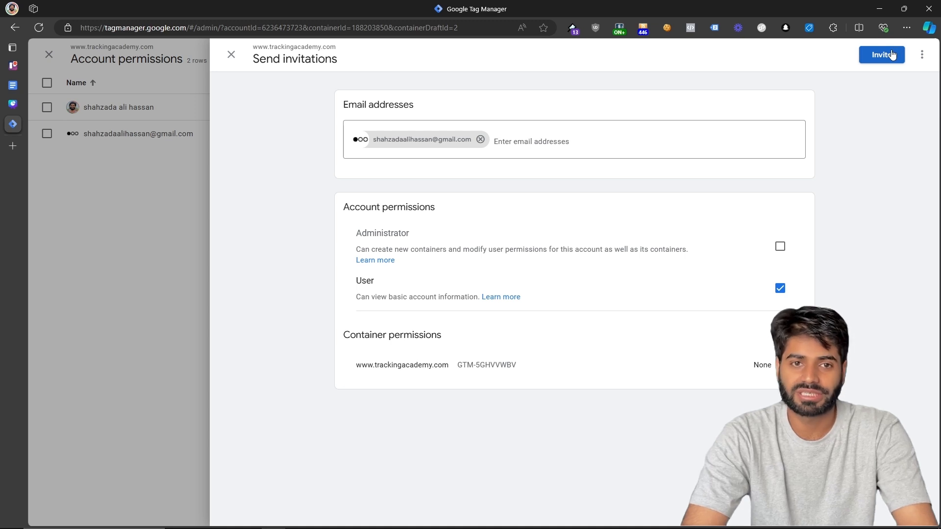
{"action": "left_click", "coordinate": [170, 207]}
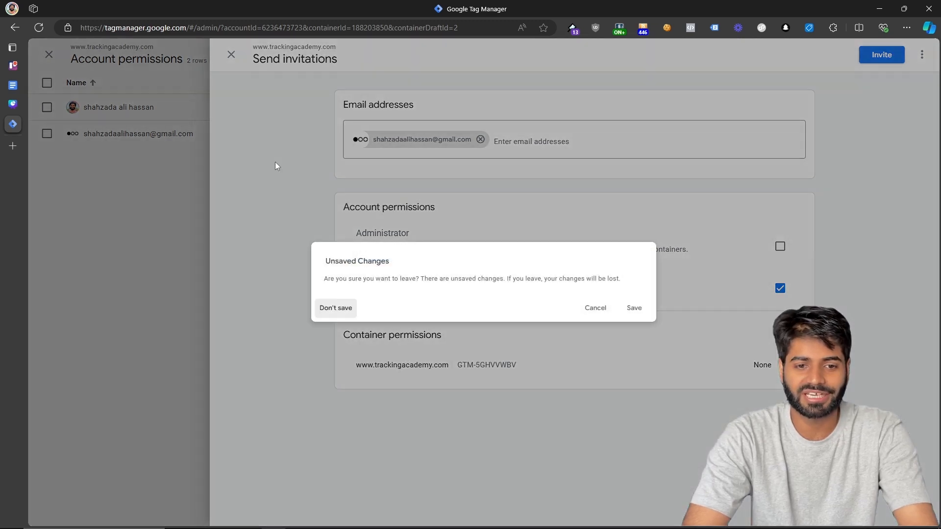
{"action": "left_click", "coordinate": [634, 308]}
{"action": "left_click", "coordinate": [596, 338]}
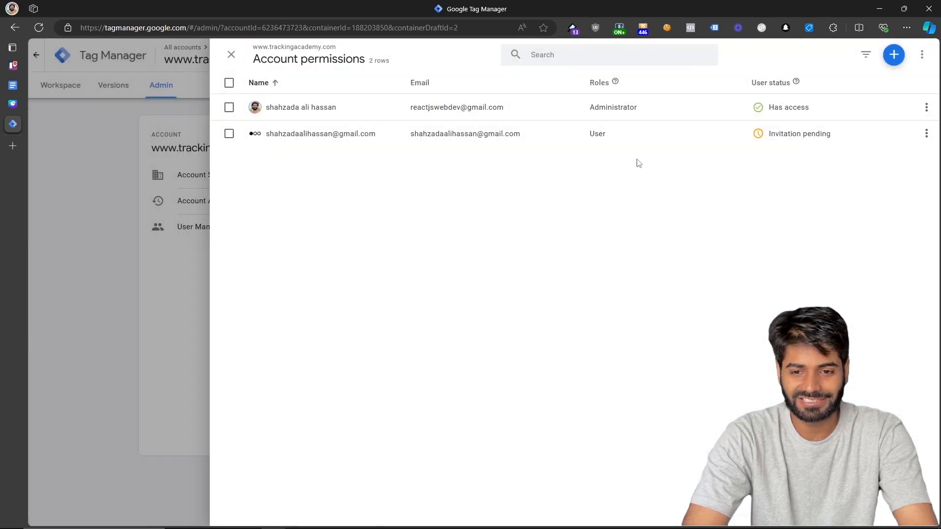
{"action": "left_click", "coordinate": [86, 246]}
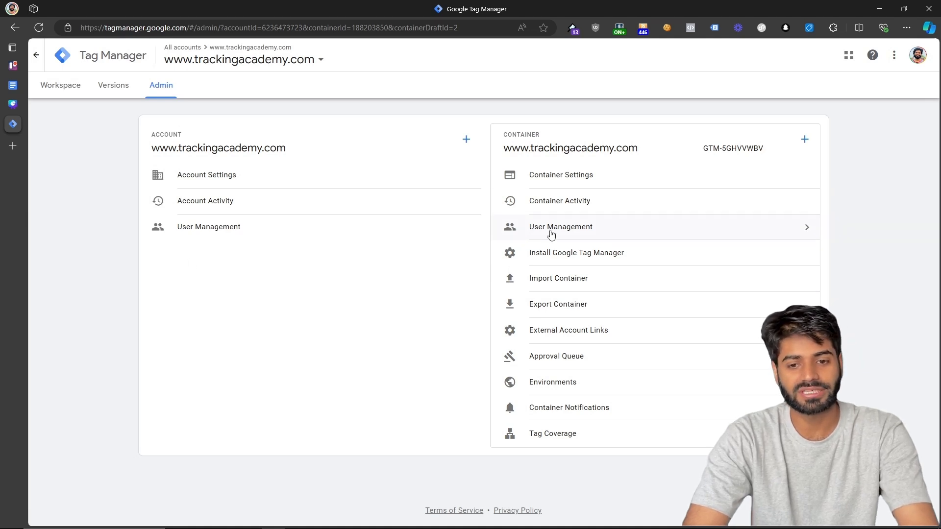
Invite a second e-mail address to the container with Publish permission.
{"action": "left_click", "coordinate": [578, 226]}
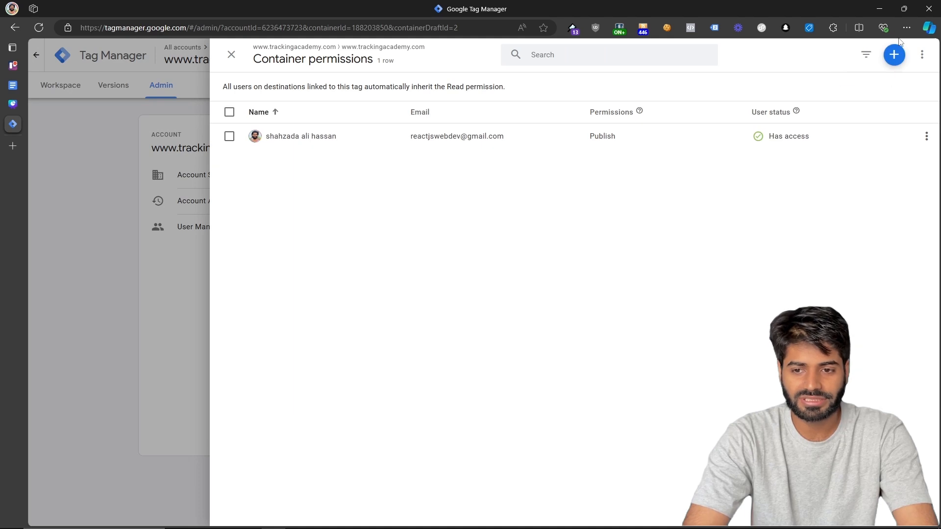
{"action": "left_click", "coordinate": [893, 55]}
{"action": "left_click", "coordinate": [871, 85]}
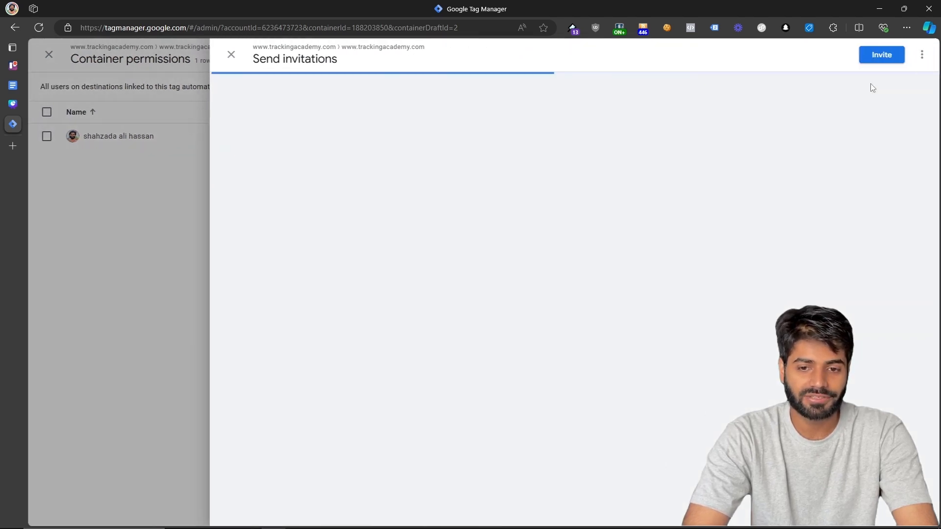
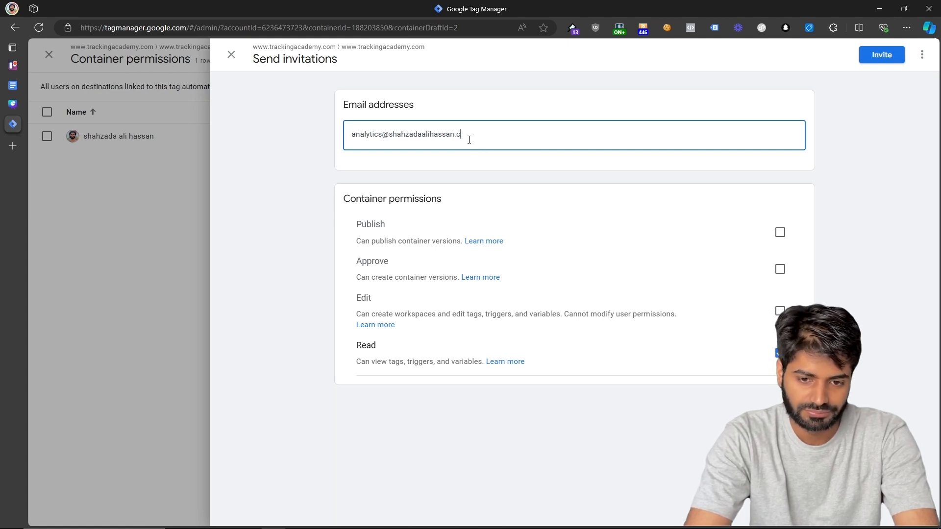
{"action": "key", "text": "Return"}
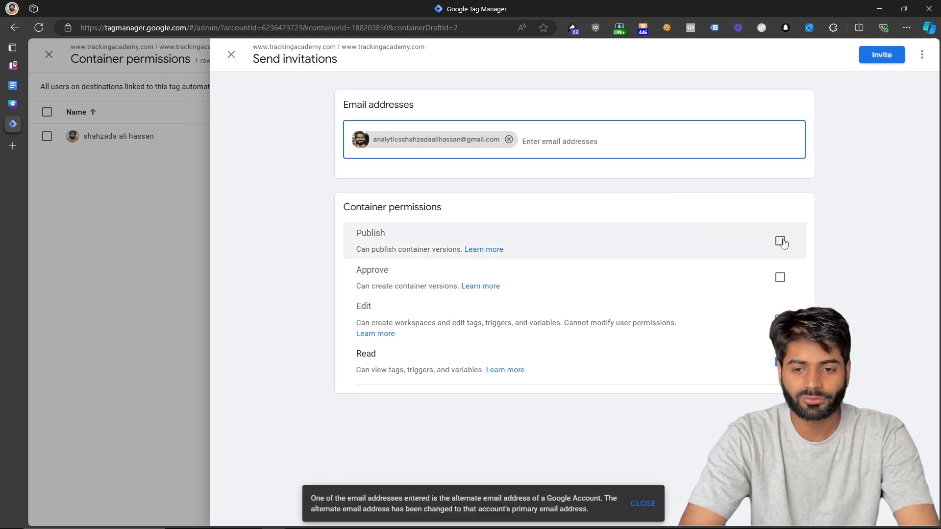
{"action": "left_click", "coordinate": [780, 241]}
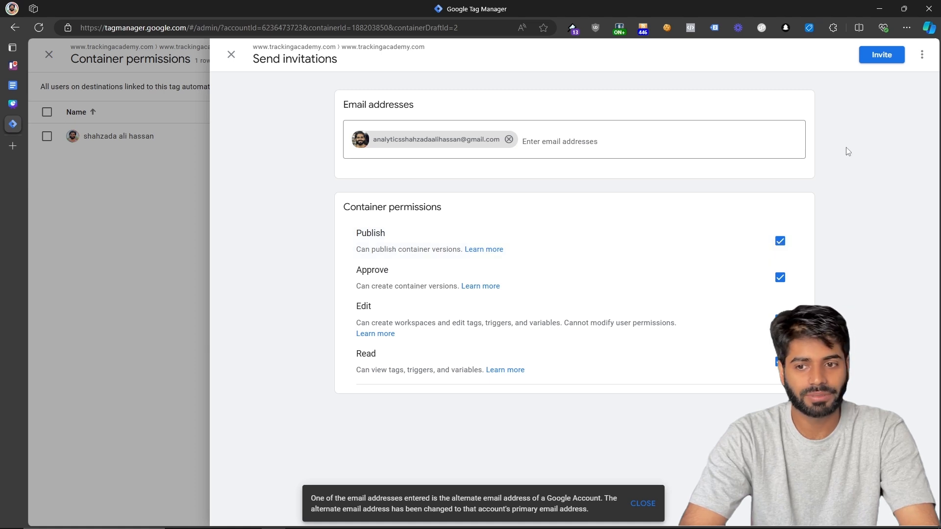
{"action": "left_click", "coordinate": [880, 55]}
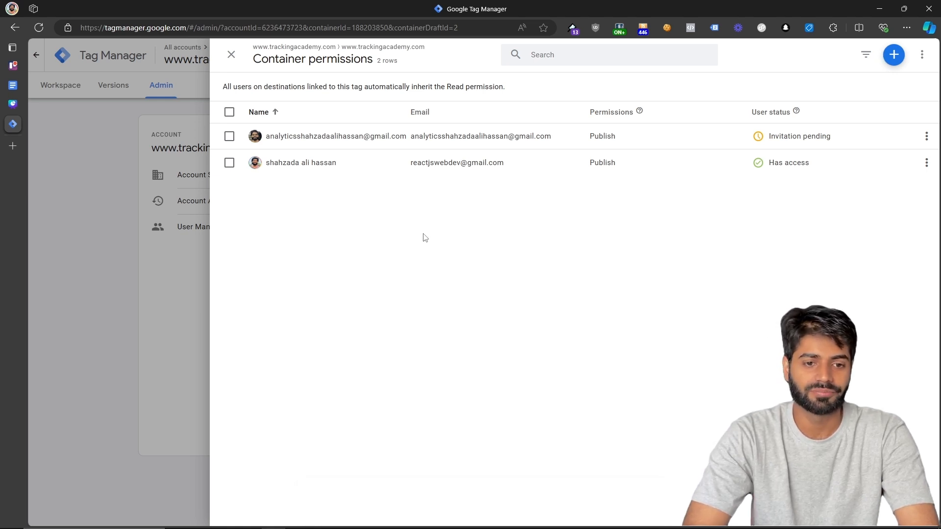
{"action": "left_click", "coordinate": [90, 269]}
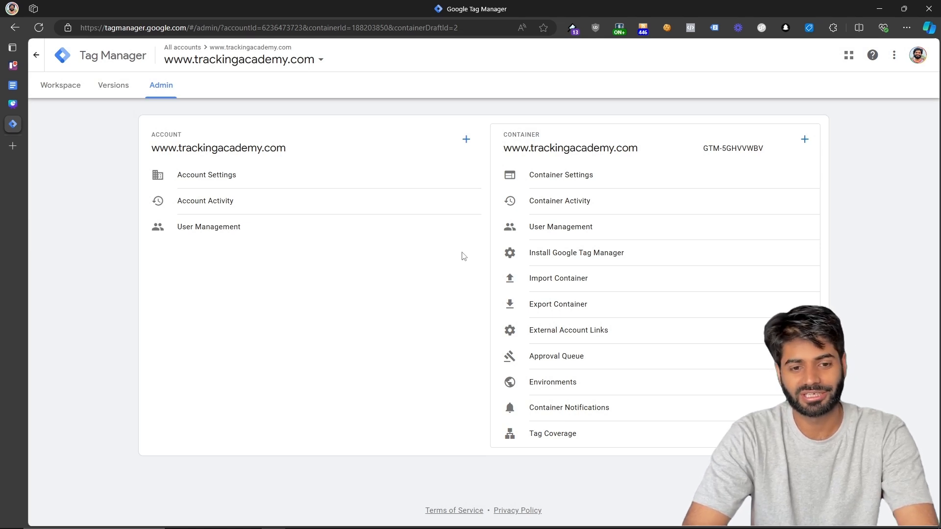
Remove the pending invitee's access in the account's User Management.
{"action": "left_click", "coordinate": [395, 232]}
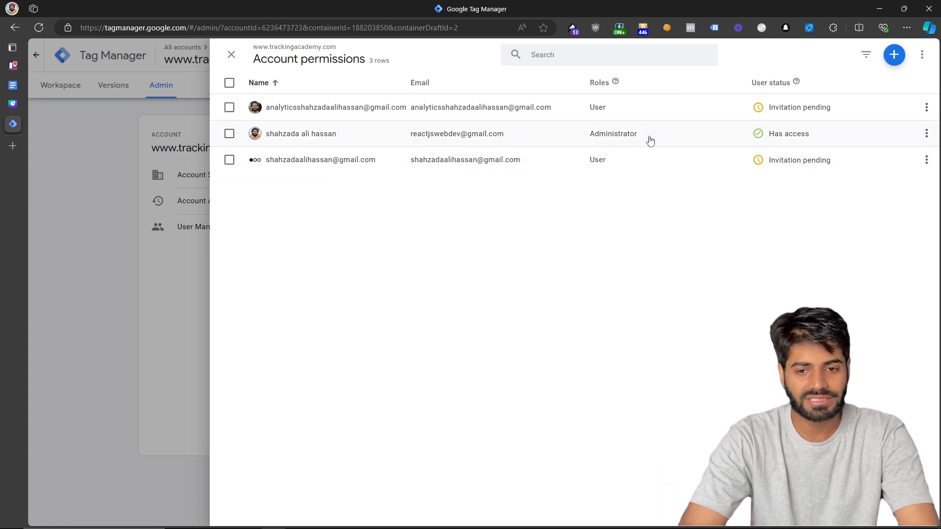
{"action": "left_click_drag", "start_coordinate": [650, 141], "coordinate": [591, 142]}
{"action": "left_click", "coordinate": [590, 142]}
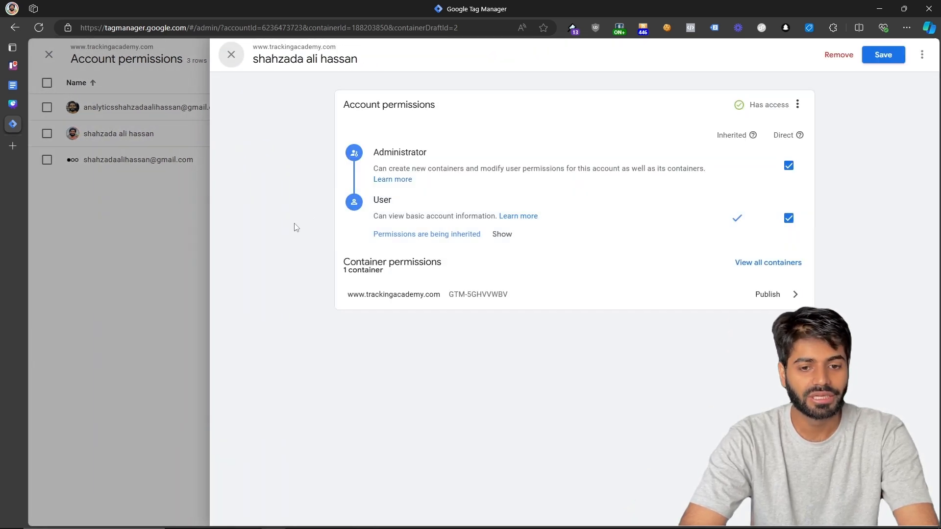
{"action": "left_click", "coordinate": [146, 252]}
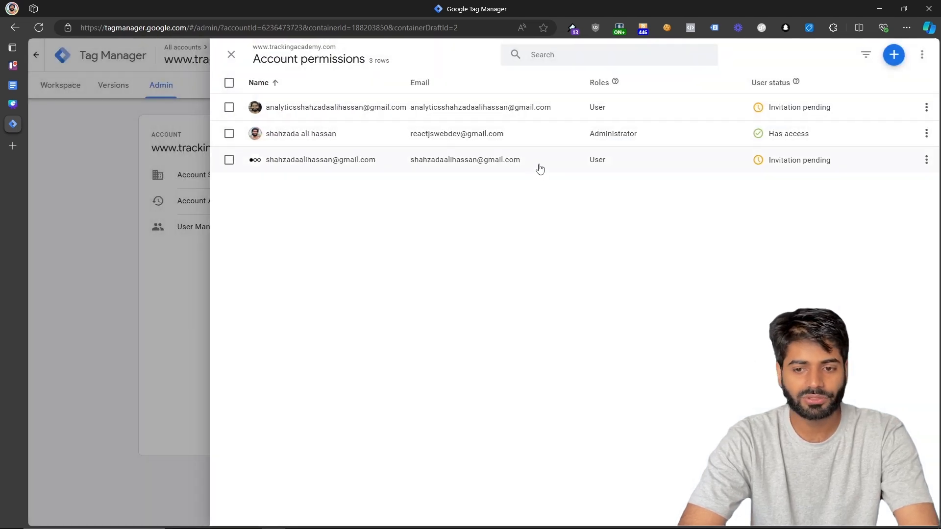
{"action": "left_click", "coordinate": [539, 168]}
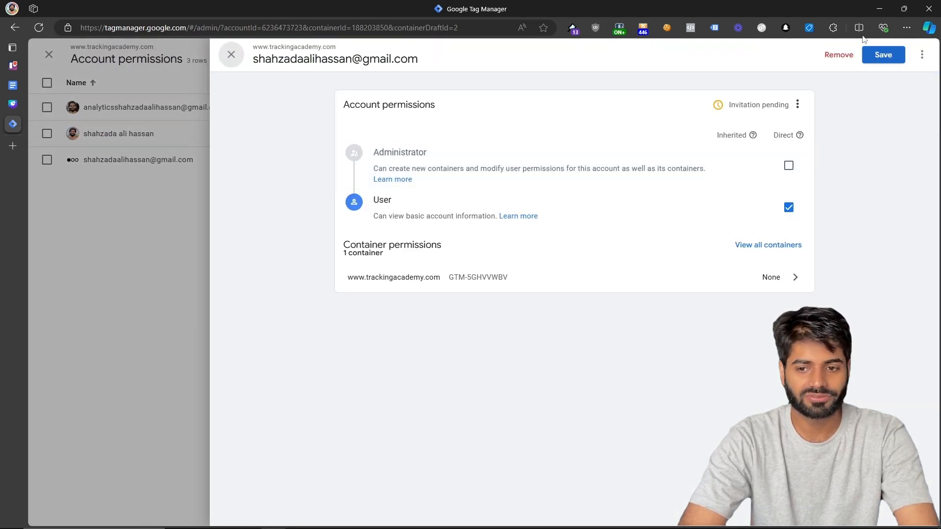
{"action": "left_click", "coordinate": [832, 55]}
{"action": "left_click", "coordinate": [676, 389]}
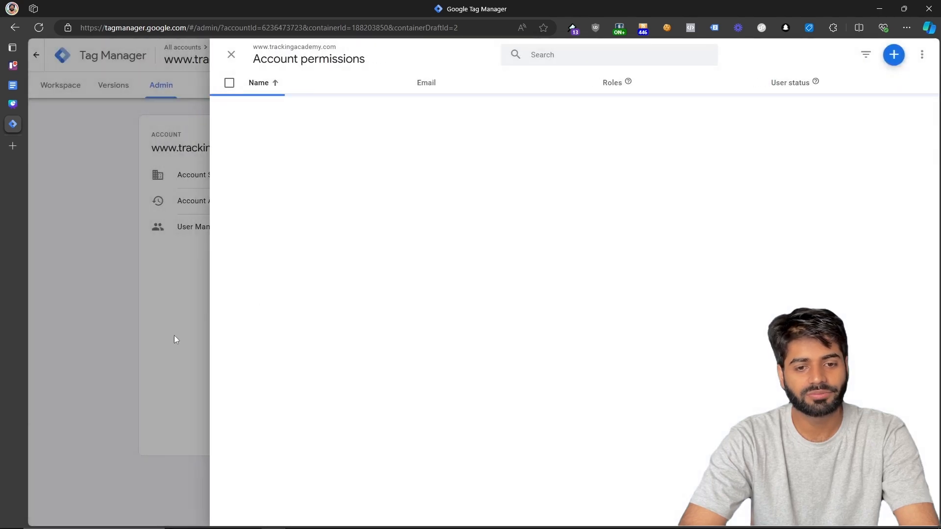
Revoke the pending invitee's container access, leaving a single user.
{"action": "left_click", "coordinate": [175, 338]}
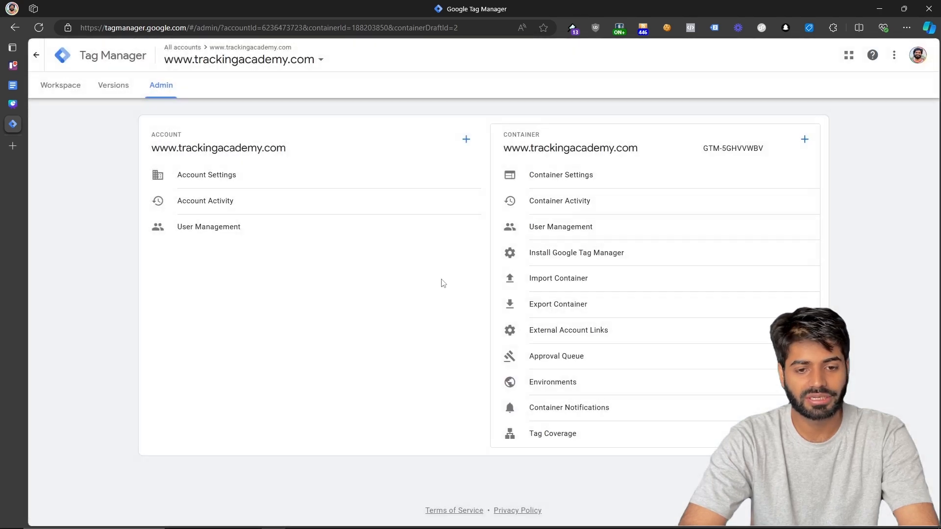
{"action": "left_click", "coordinate": [587, 237]}
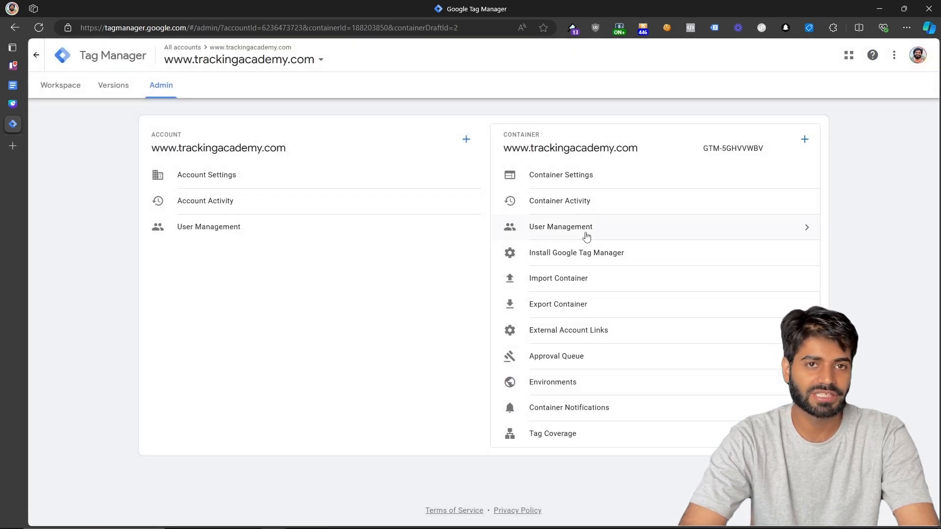
{"action": "left_click", "coordinate": [586, 237]}
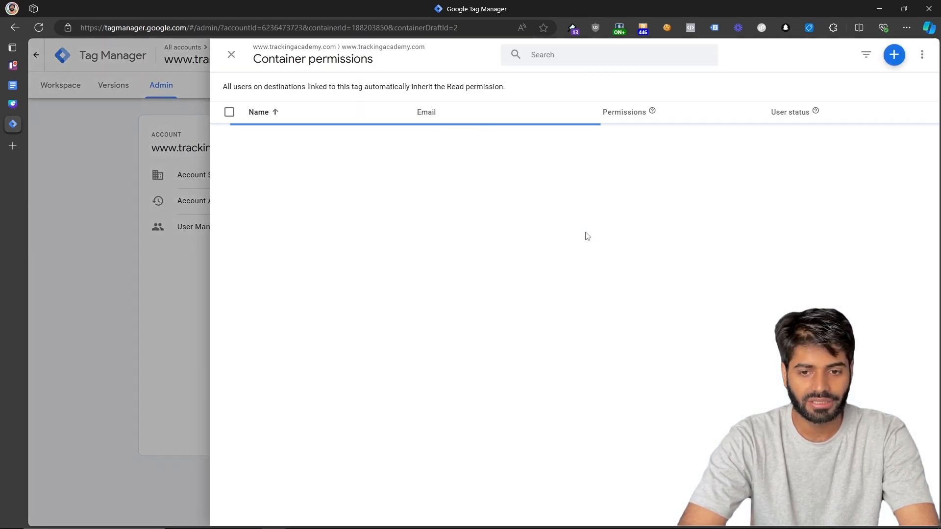
{"action": "left_click", "coordinate": [767, 137]}
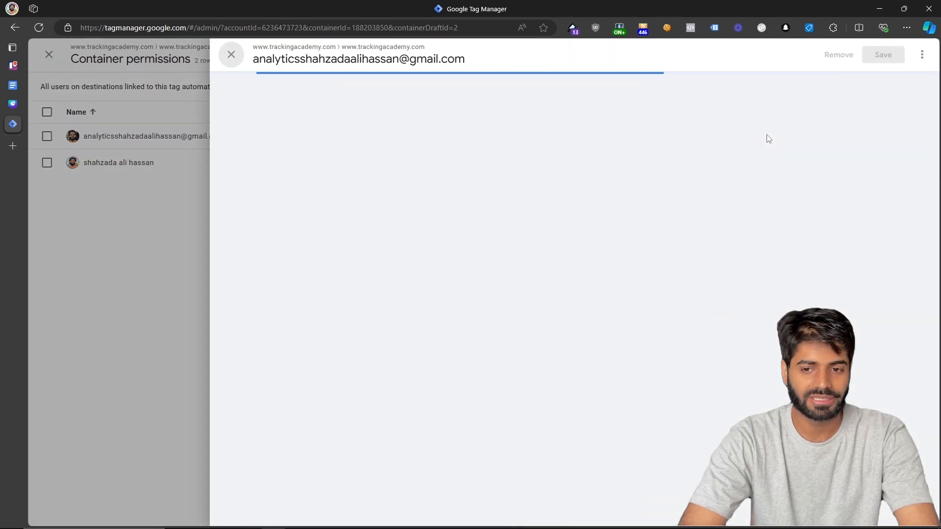
{"action": "left_click", "coordinate": [839, 55]}
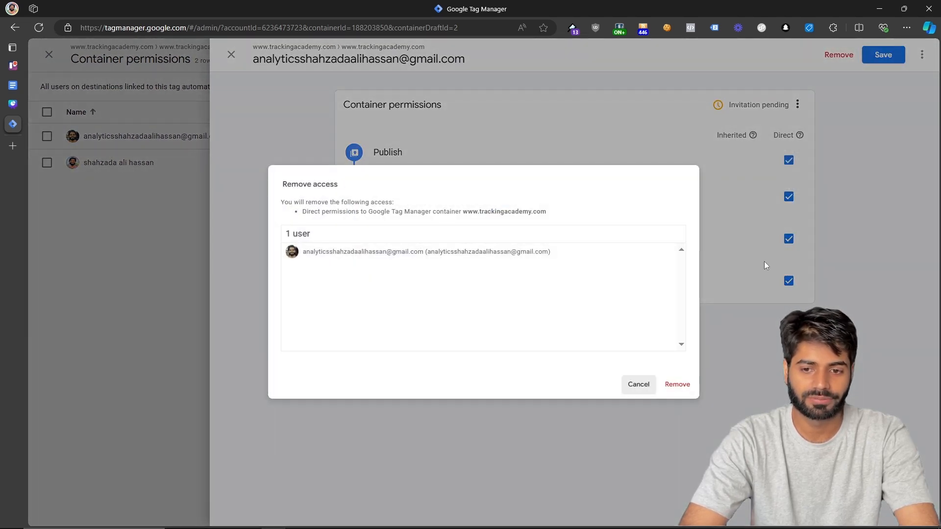
{"action": "left_click", "coordinate": [676, 384]}
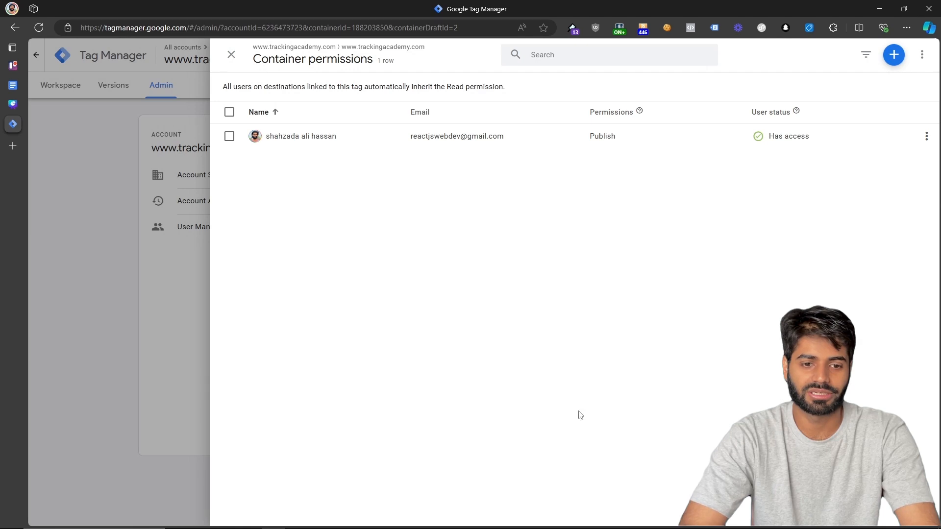
{"action": "left_click", "coordinate": [136, 452]}
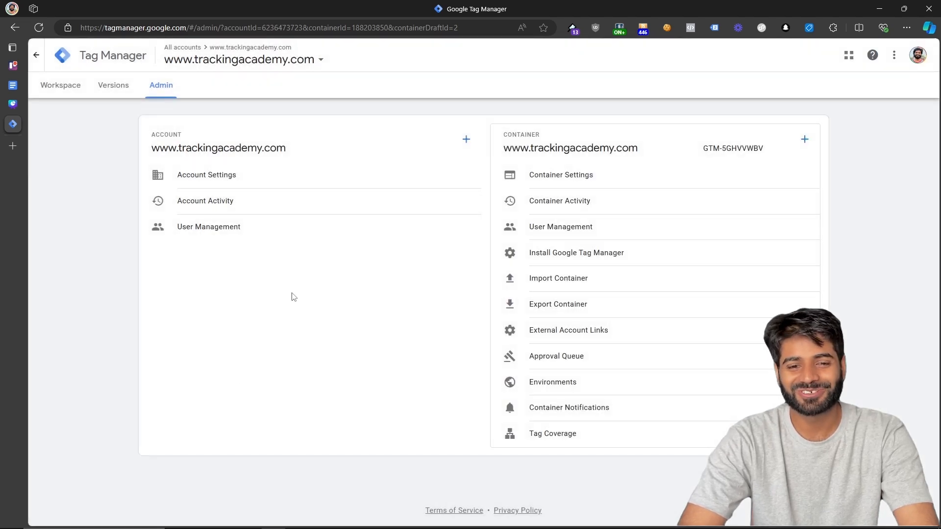
{"action": "left_click", "coordinate": [289, 239]}
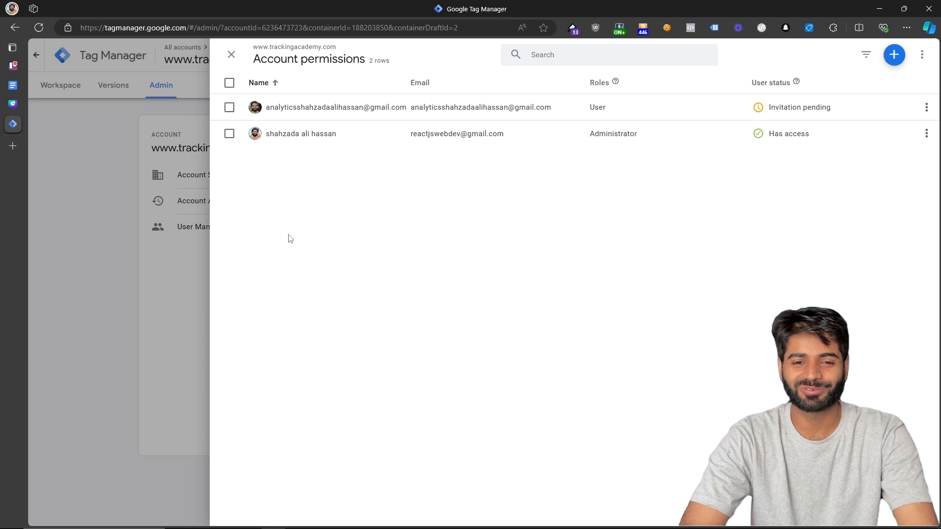
{"action": "left_click", "coordinate": [926, 134]}
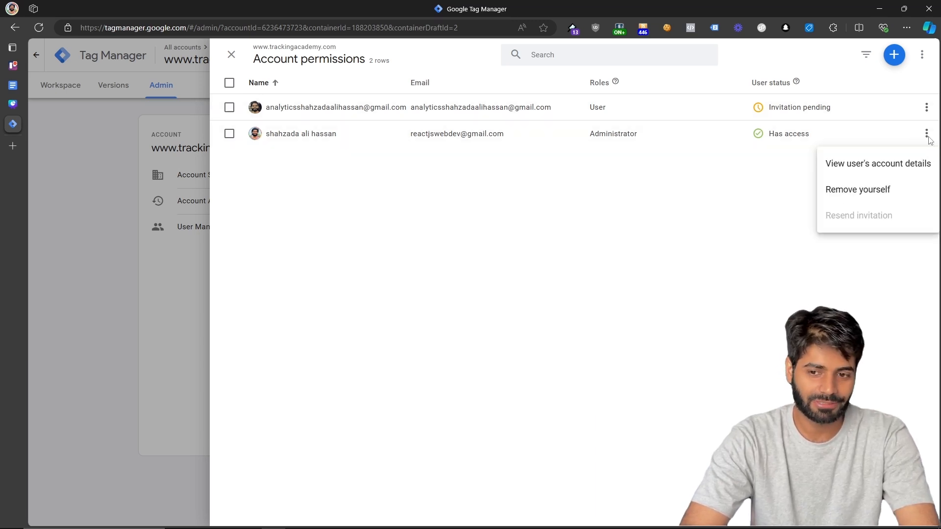
{"action": "left_click", "coordinate": [864, 195]}
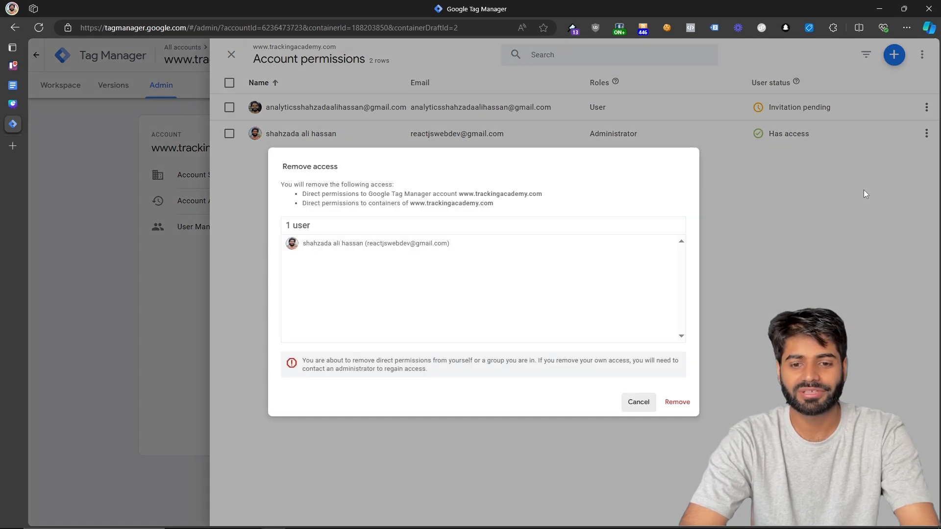
{"action": "left_click", "coordinate": [676, 405]}
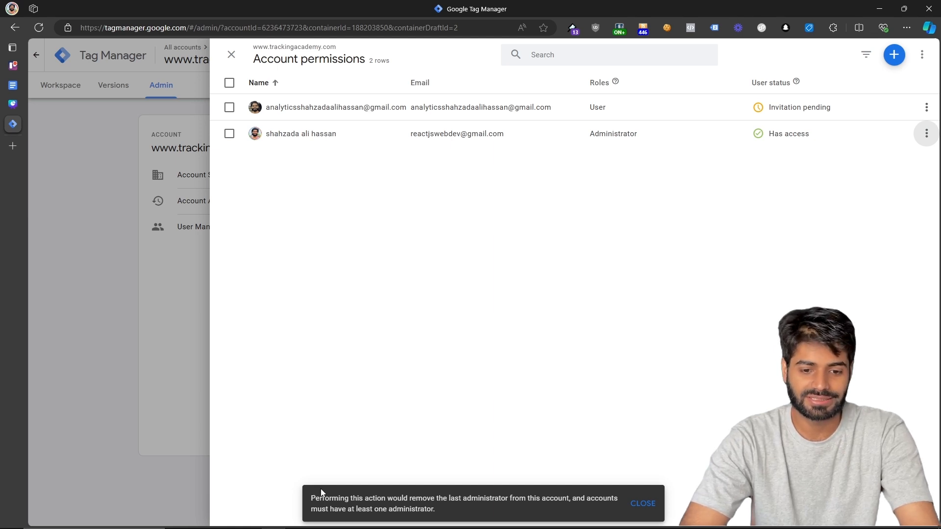
{"action": "left_click_drag", "start_coordinate": [307, 496], "coordinate": [453, 519]}
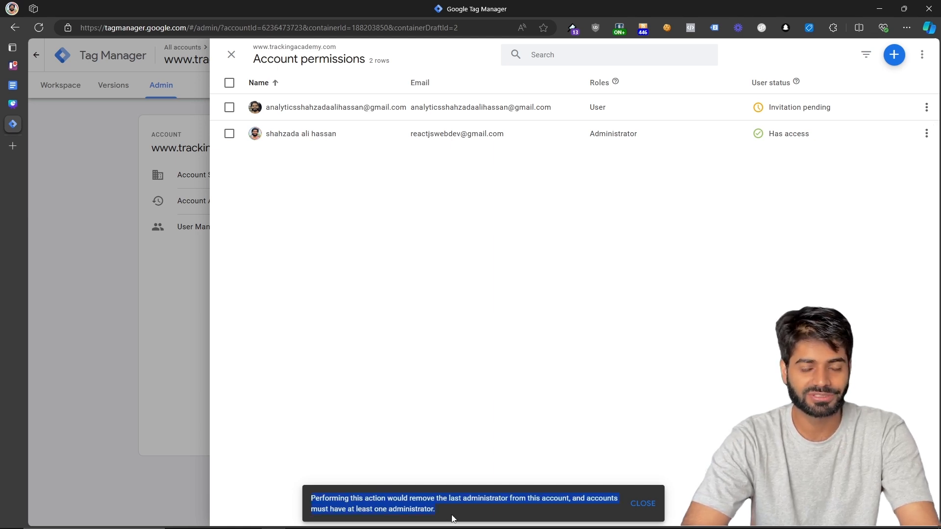
{"action": "left_click", "coordinate": [107, 359]}
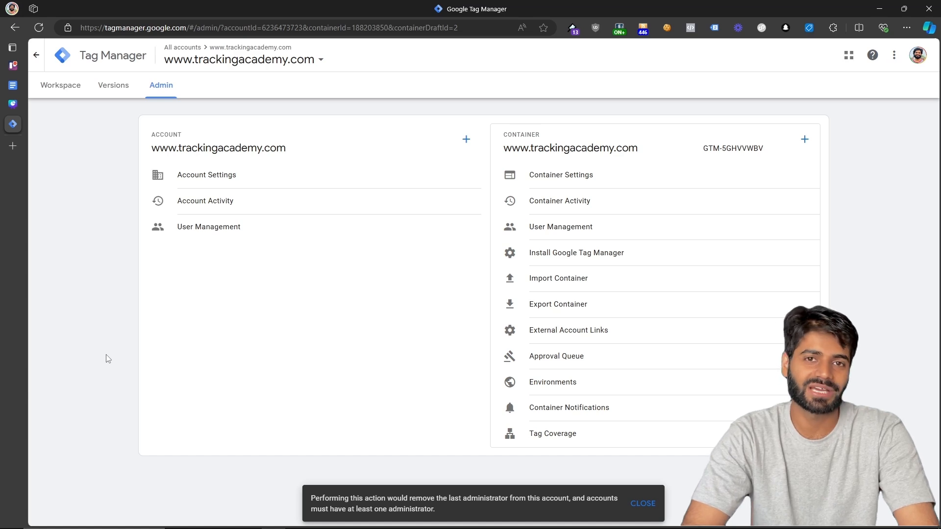
{"action": "left_click", "coordinate": [510, 175]}
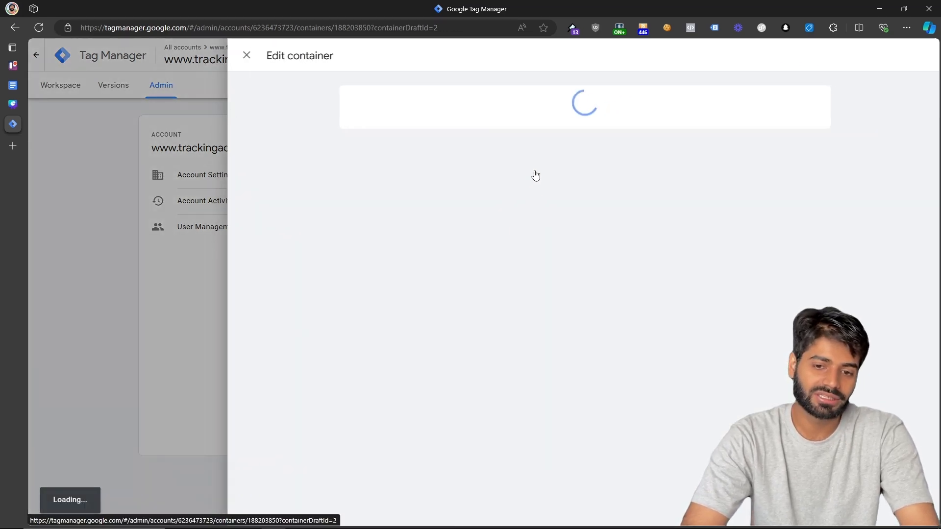
{"action": "left_click", "coordinate": [129, 228]}
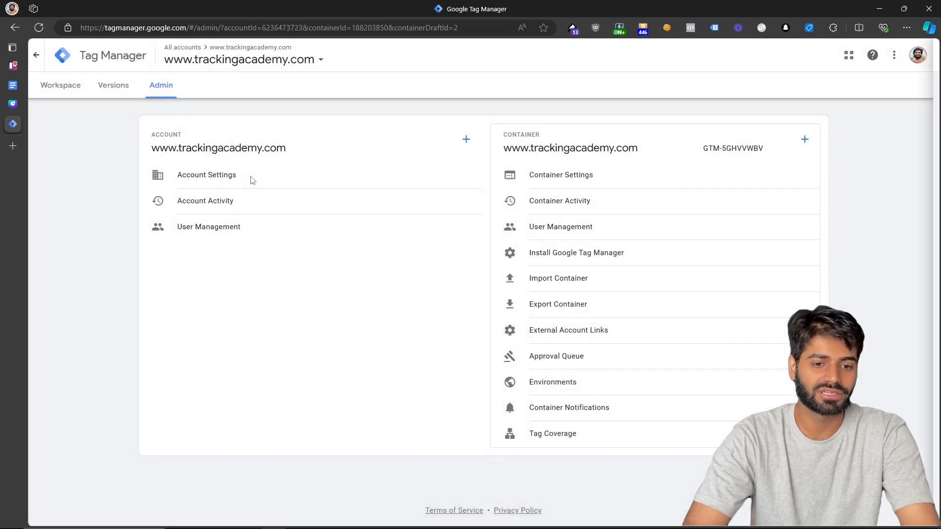
{"action": "left_click", "coordinate": [250, 180]}
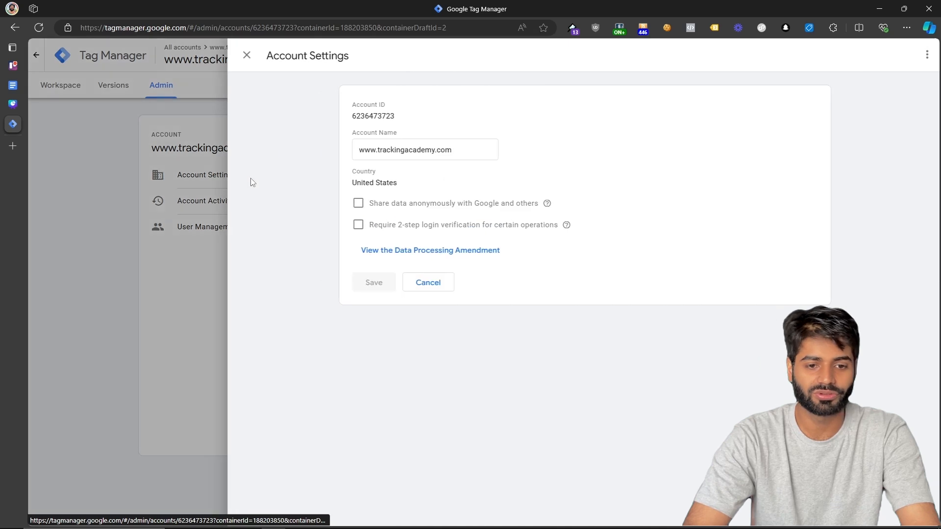
{"action": "left_click", "coordinate": [929, 57]}
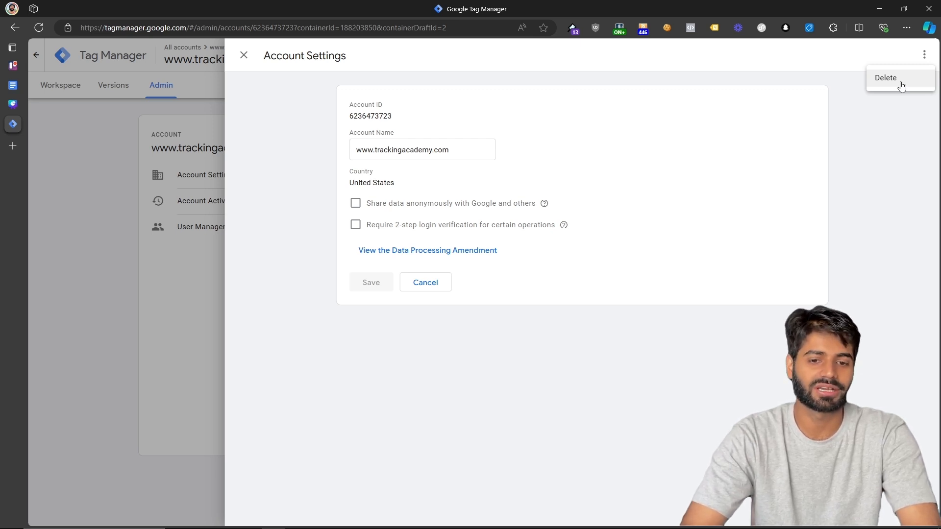
{"action": "left_click", "coordinate": [901, 86]}
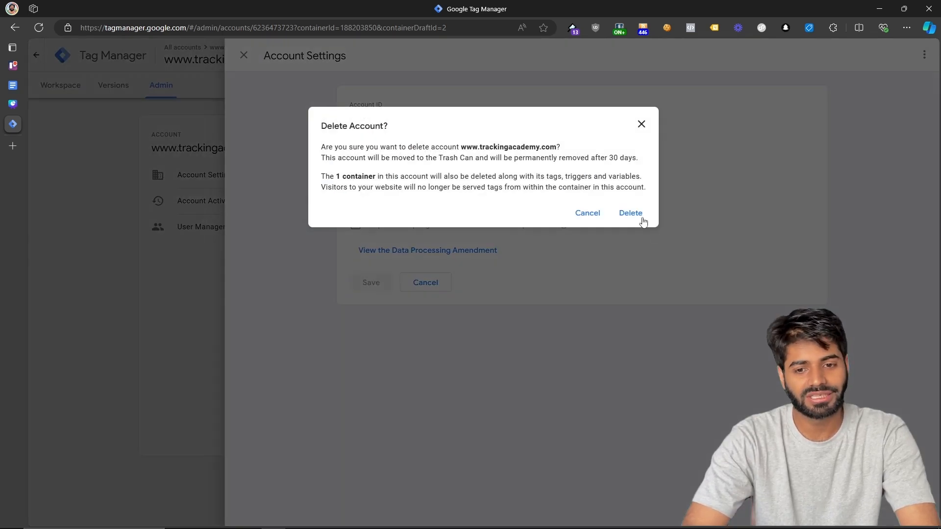
{"action": "left_click", "coordinate": [636, 215]}
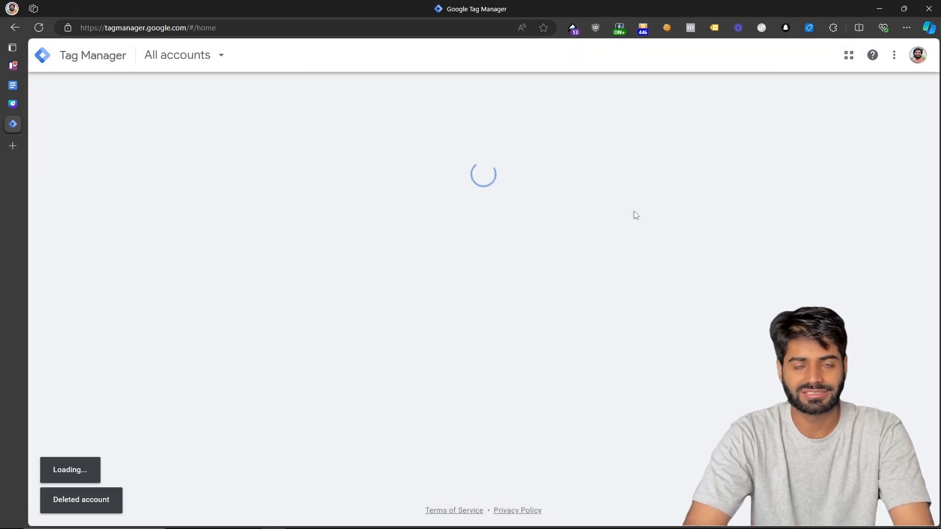
{"action": "scroll", "coordinate": [633, 212], "scroll_direction": "down", "scroll_amount": 10}
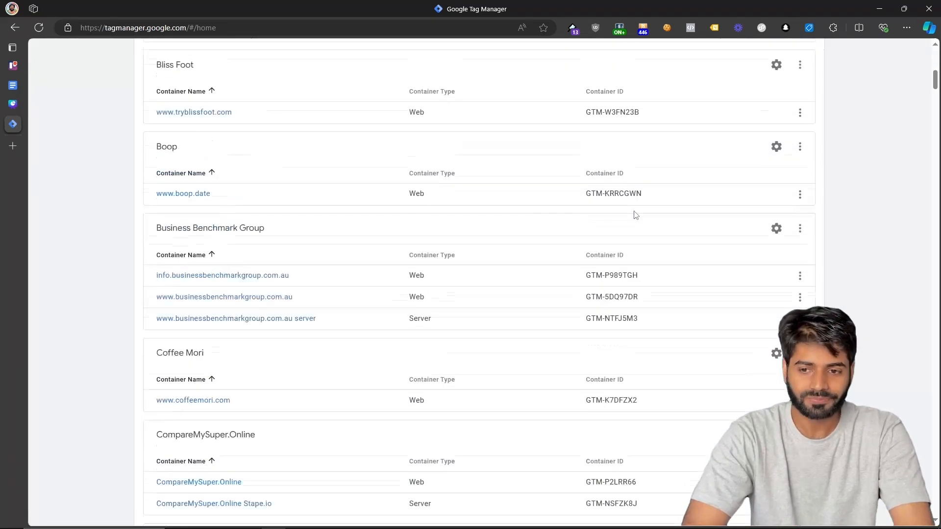
{"action": "scroll", "coordinate": [635, 215], "scroll_direction": "down", "scroll_amount": 20}
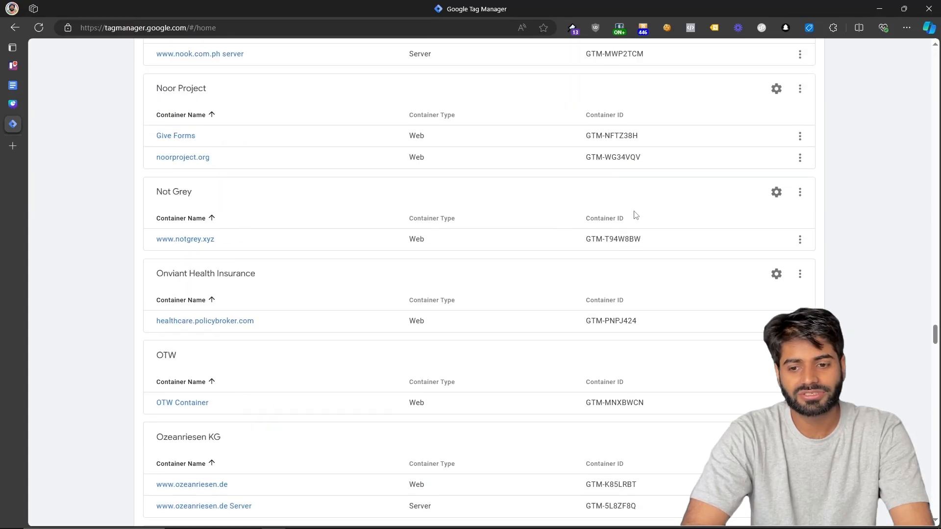
{"action": "scroll", "coordinate": [636, 215], "scroll_direction": "down", "scroll_amount": 20}
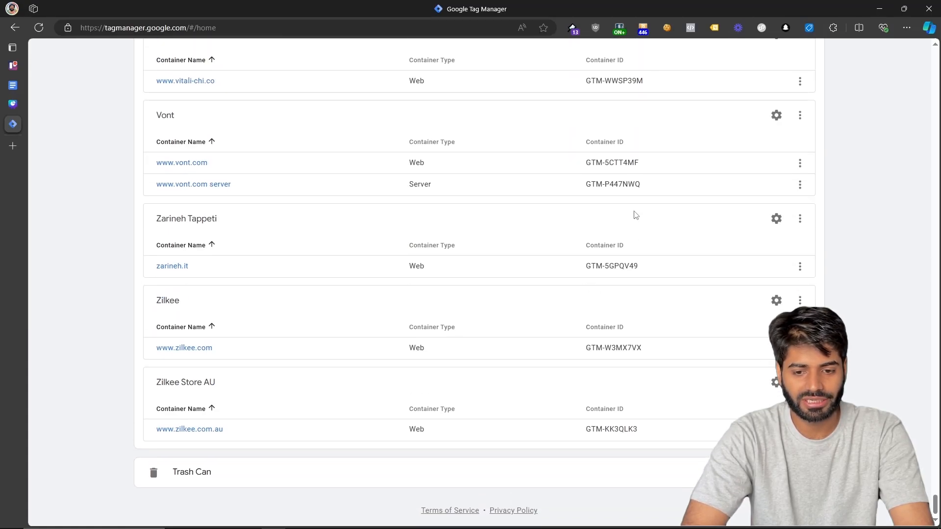
{"action": "left_click", "coordinate": [448, 479]}
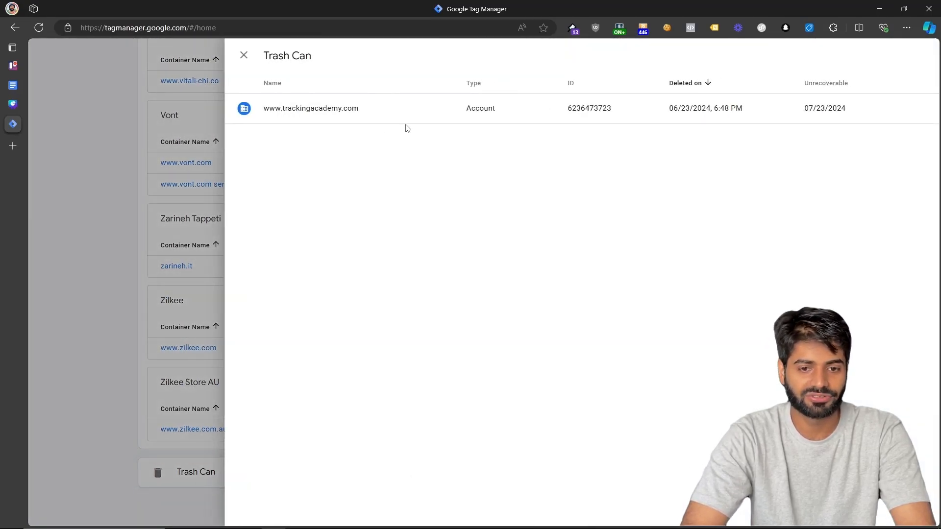
{"action": "left_click", "coordinate": [742, 120]}
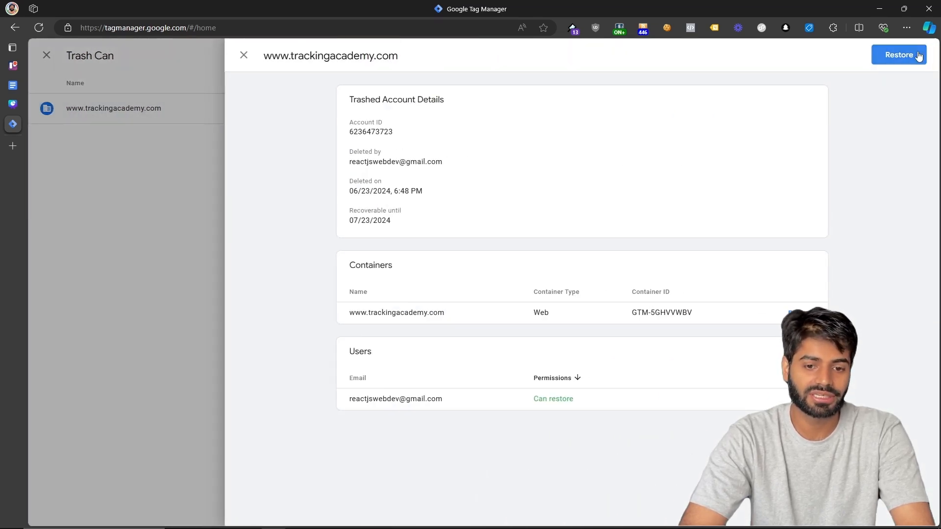